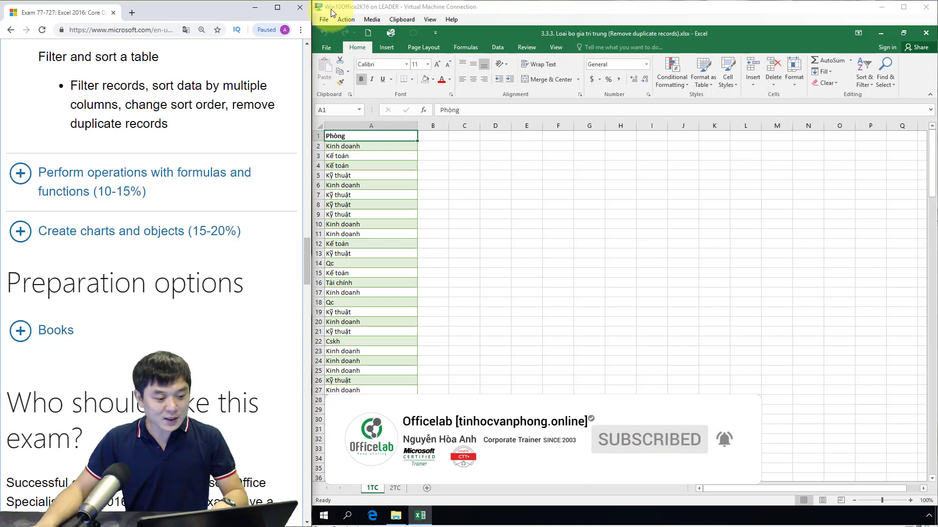
# Step: Select a cell in the Phòng department list on sheet 1TC and show the Data ribbon tools
pyautogui.moveTo(233, 105); pyautogui.dragTo(239, 121)
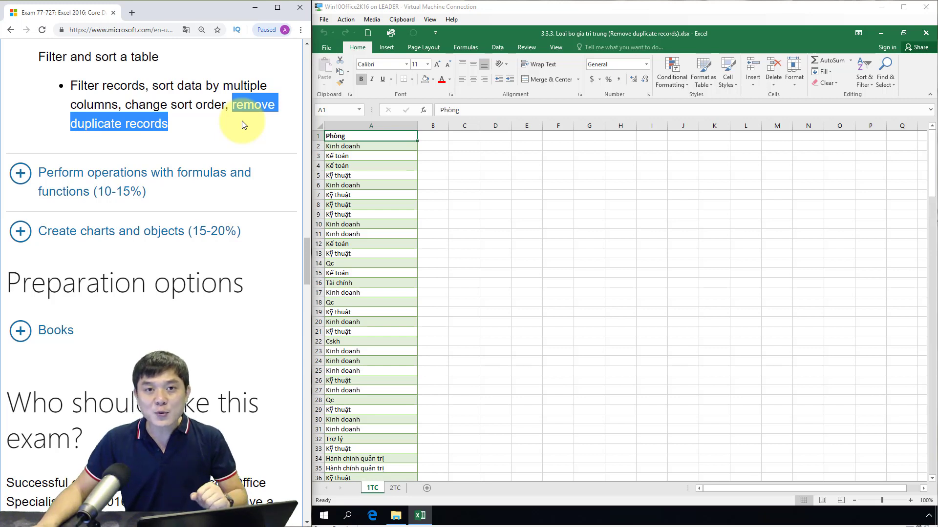
pyautogui.click(533, 34)
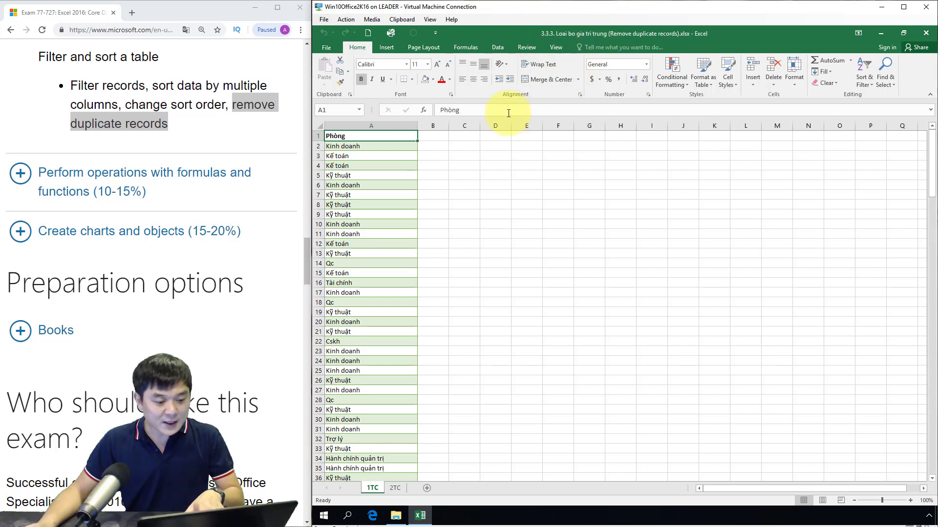
pyautogui.click(366, 180)
pyautogui.click(363, 149)
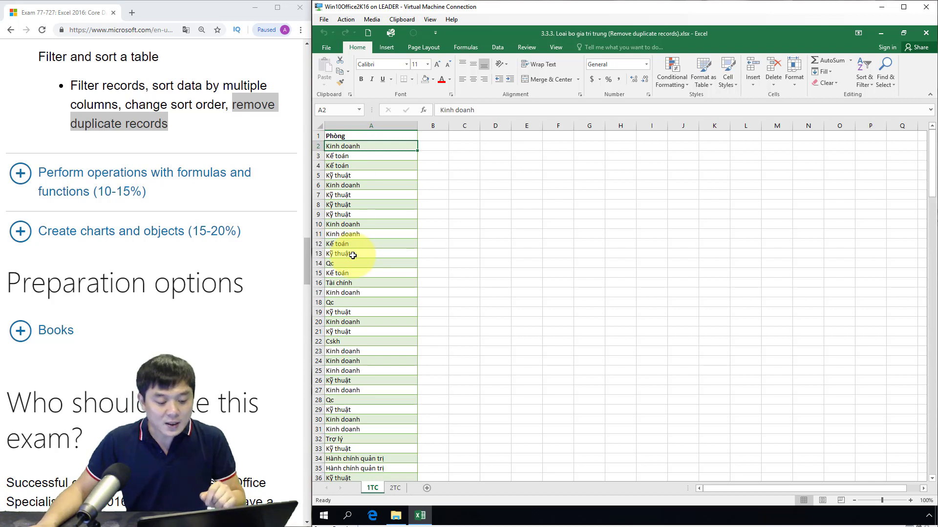
pyautogui.click(494, 48)
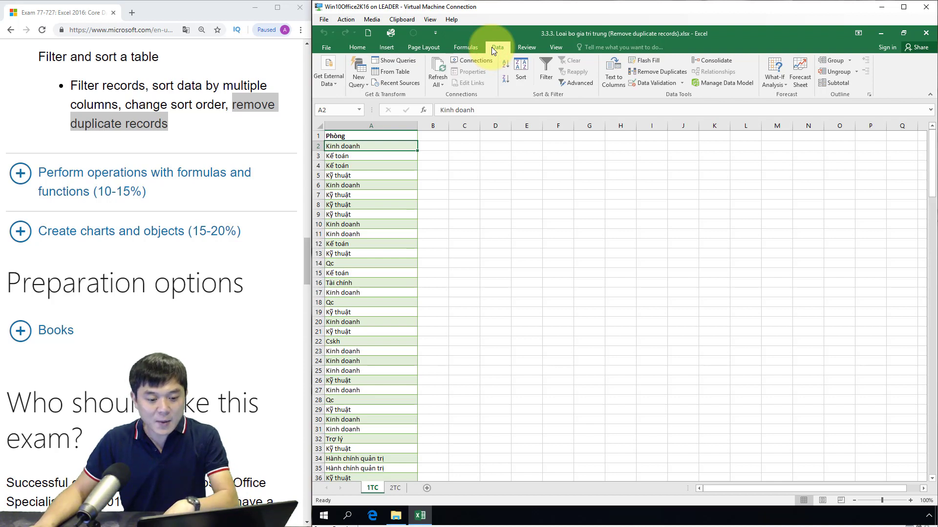
# Step: Remove duplicate departments by Phòng with headers on, leaving 9 unique entries after 167 removed
pyautogui.click(641, 72)
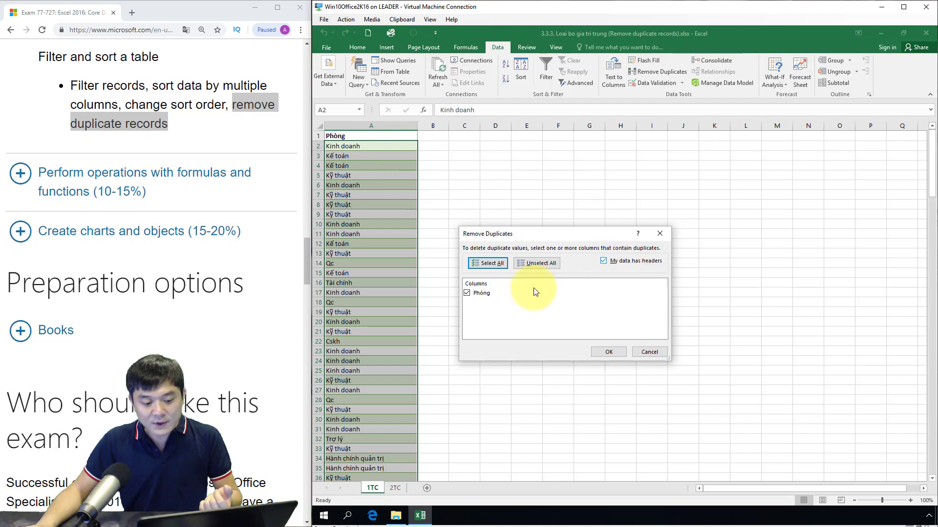
pyautogui.click(625, 260)
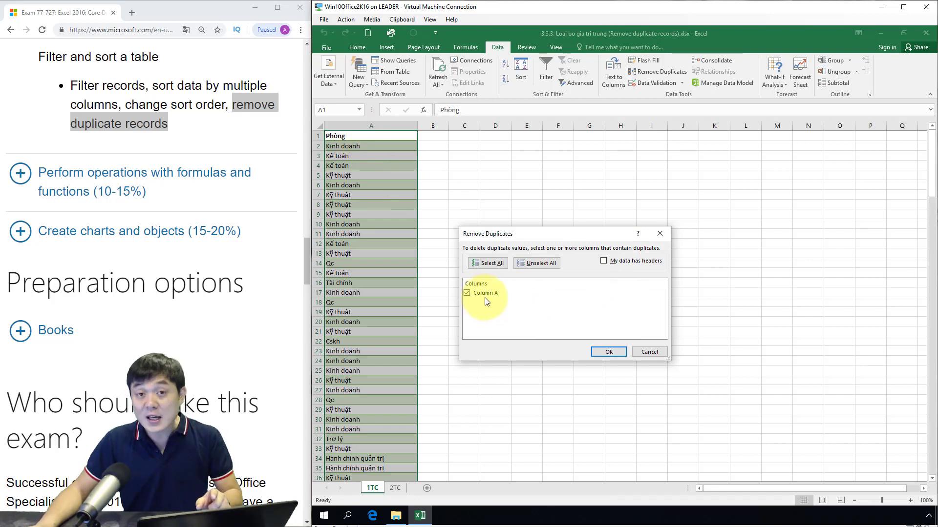
pyautogui.click(603, 260)
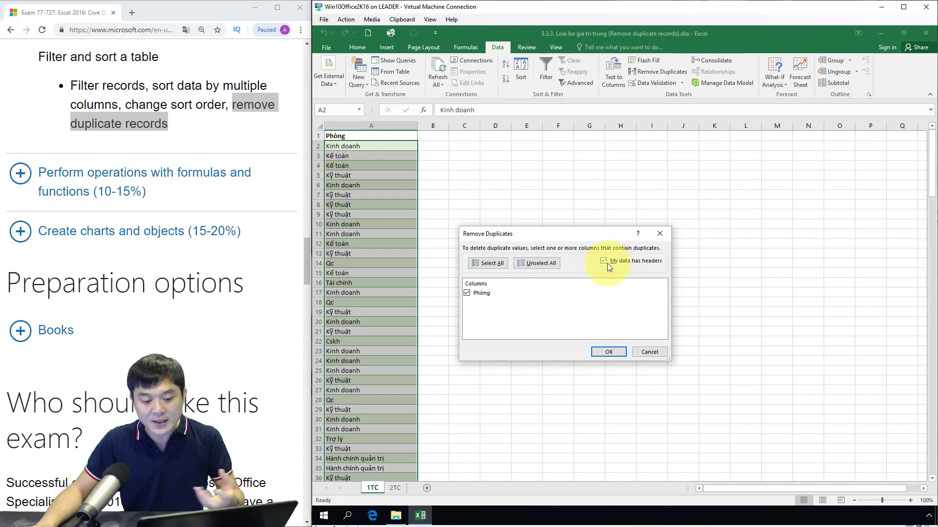
pyautogui.click(609, 352)
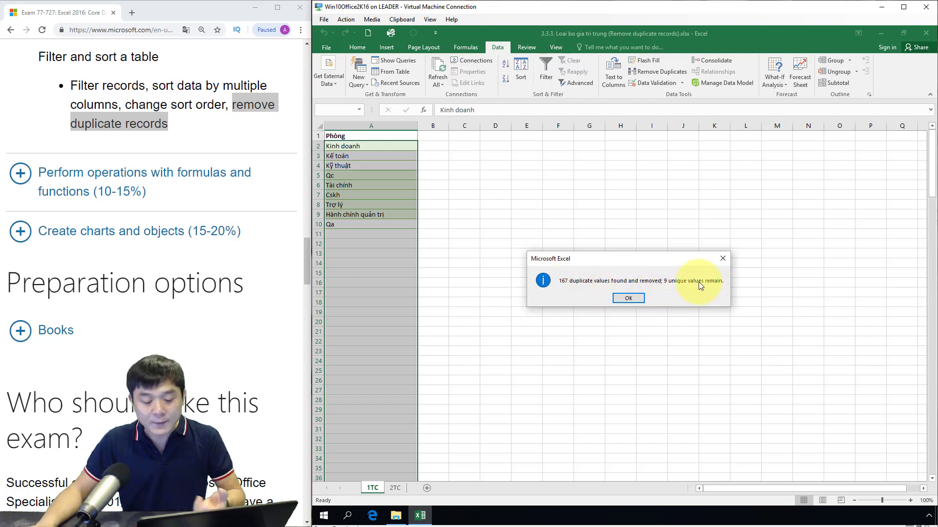
pyautogui.click(639, 297)
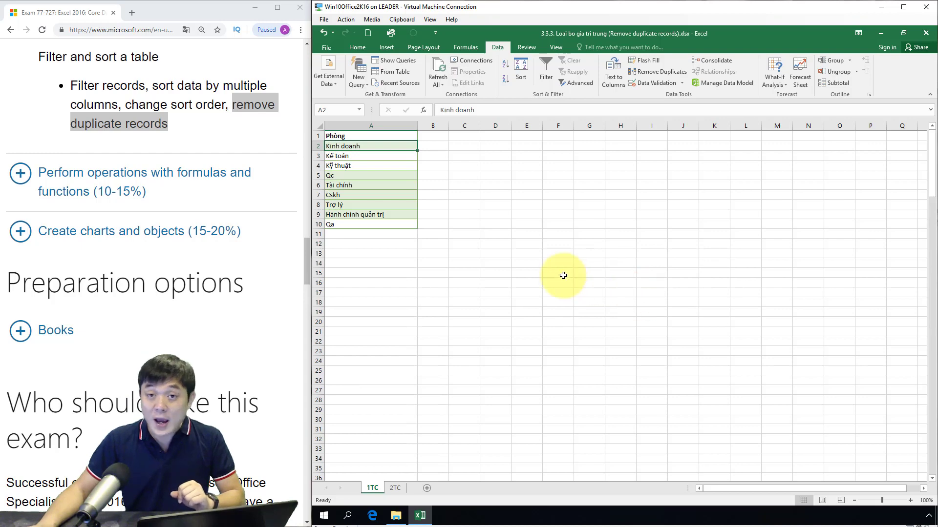
pyautogui.click(394, 488)
# Step: Select a cell in the 2TC Phòng and Công ty table and launch Remove Duplicates
pyautogui.click(378, 188)
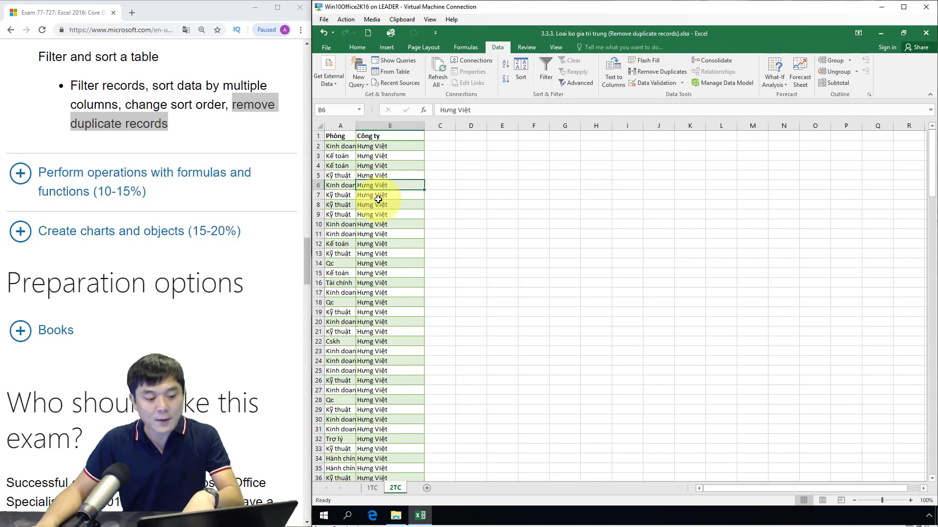
pyautogui.click(341, 193)
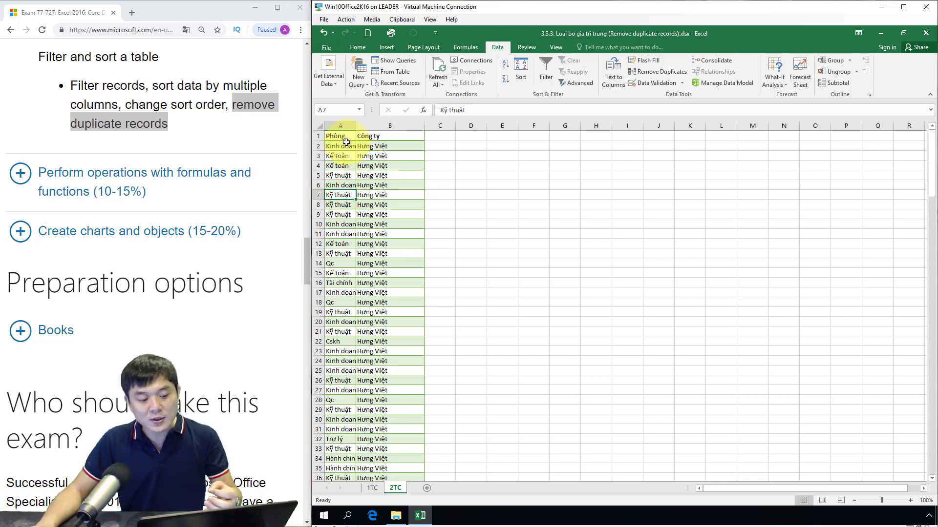
pyautogui.click(345, 138)
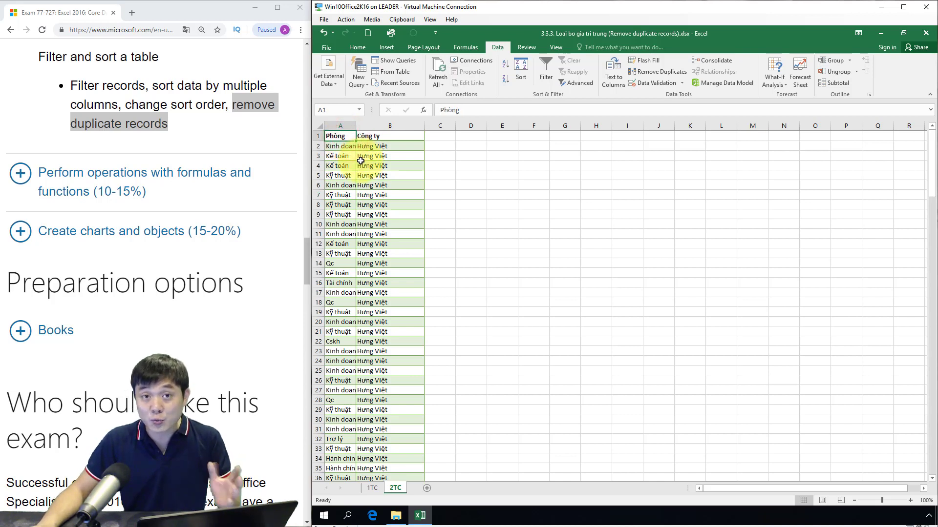
pyautogui.click(370, 177)
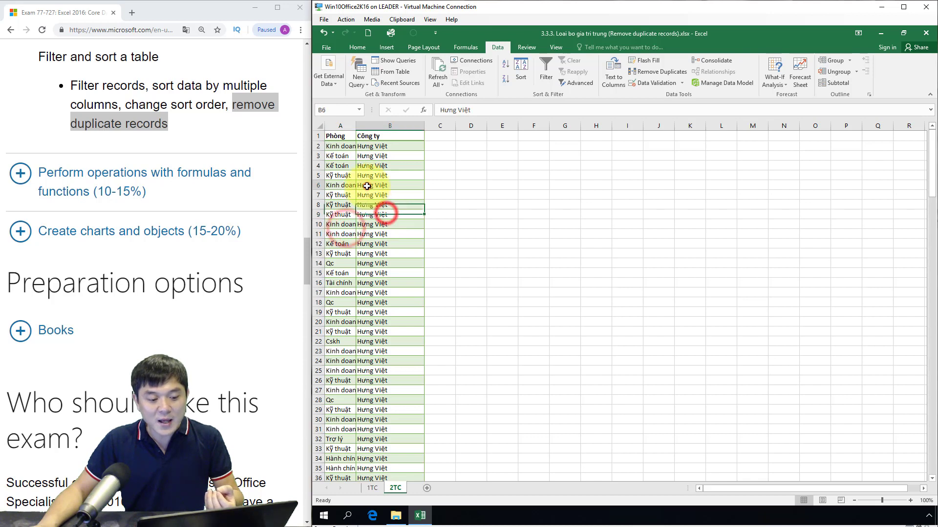
pyautogui.click(368, 185)
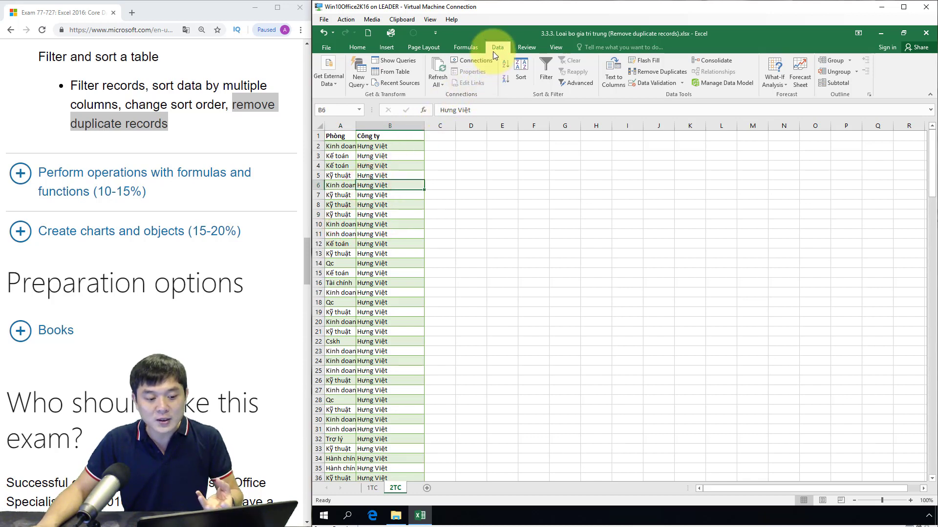
pyautogui.click(638, 74)
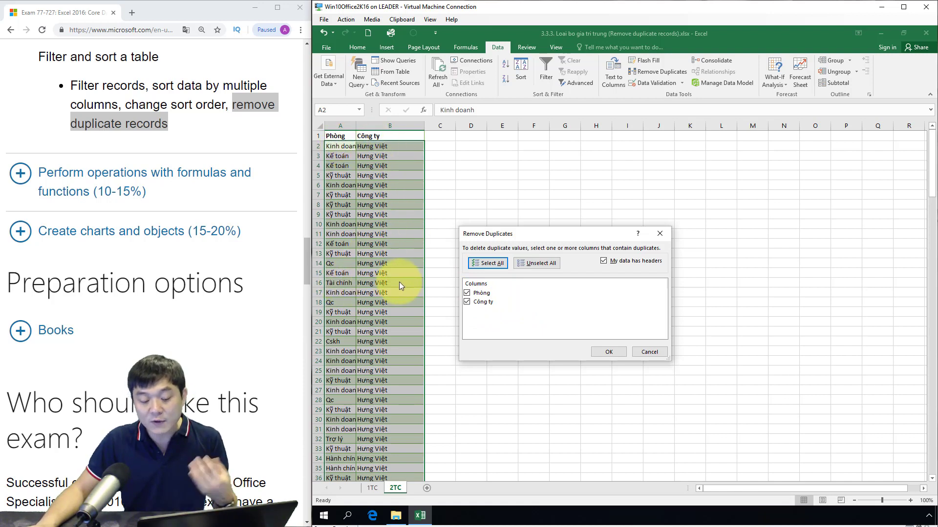
# Step: Keep both Phòng and Công ty as matching columns and remove the duplicates
pyautogui.click(467, 302)
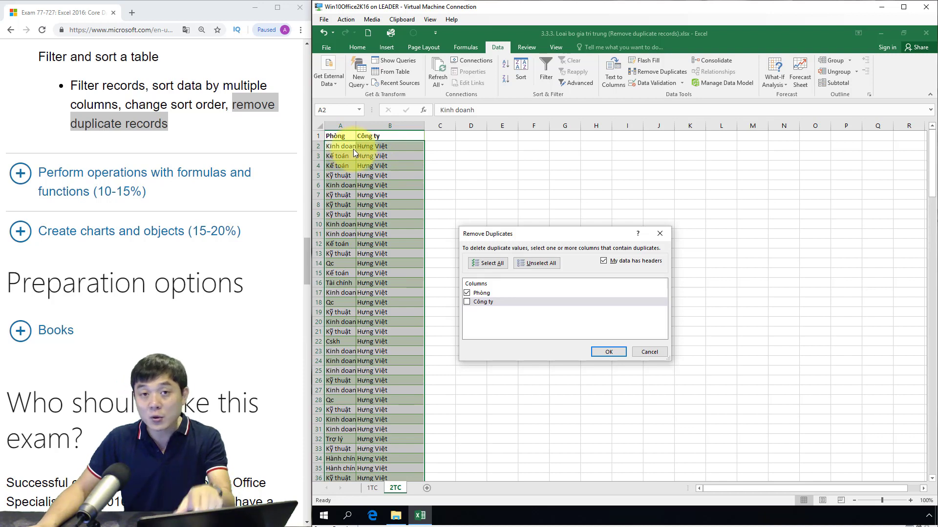
pyautogui.click(466, 303)
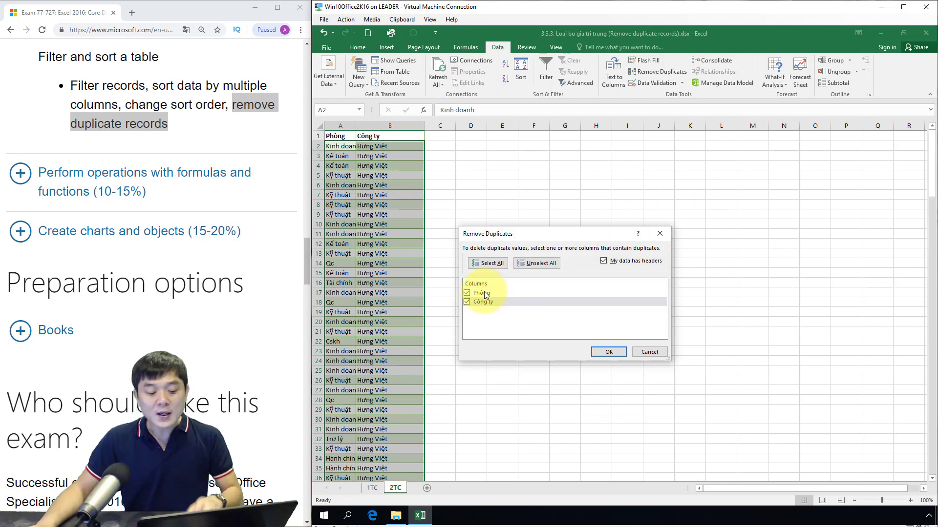
pyautogui.click(598, 353)
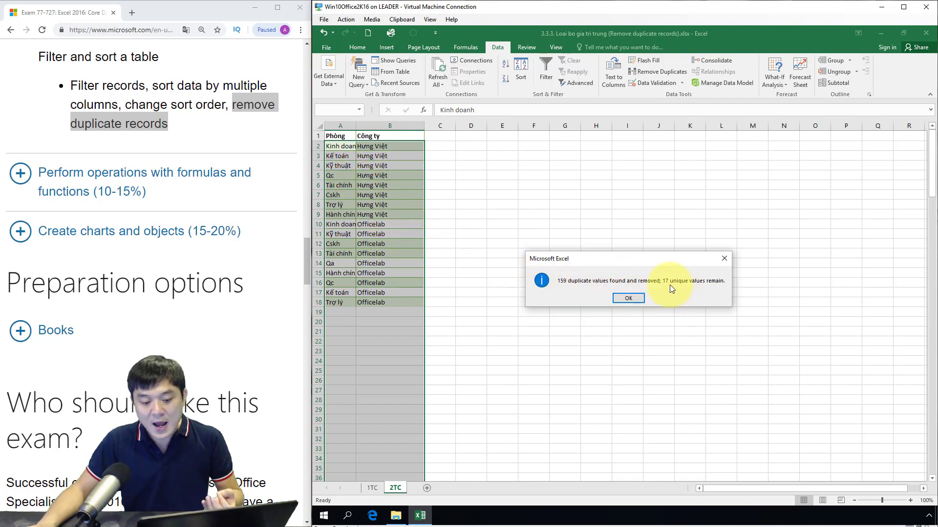
# Step: Close the 159-duplicates-removed message and check the 17 remaining department–company rows
pyautogui.click(629, 298)
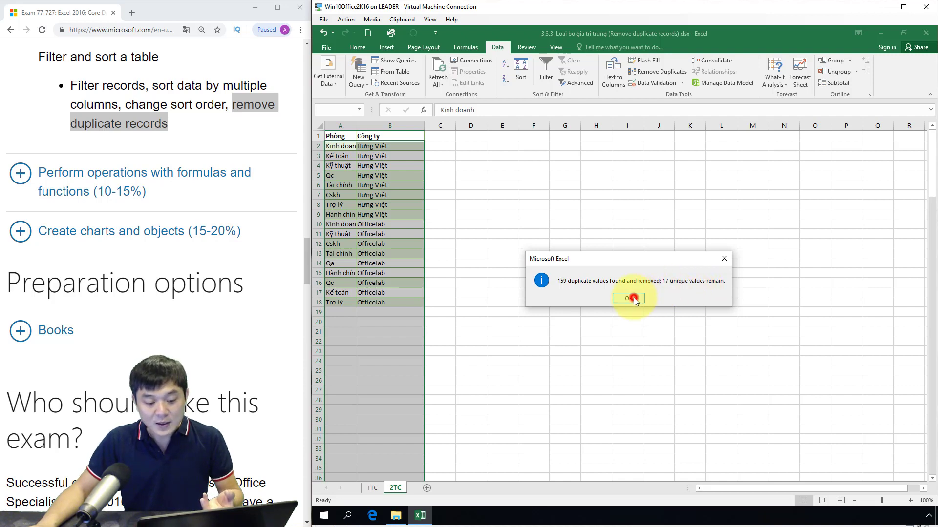
pyautogui.click(342, 146)
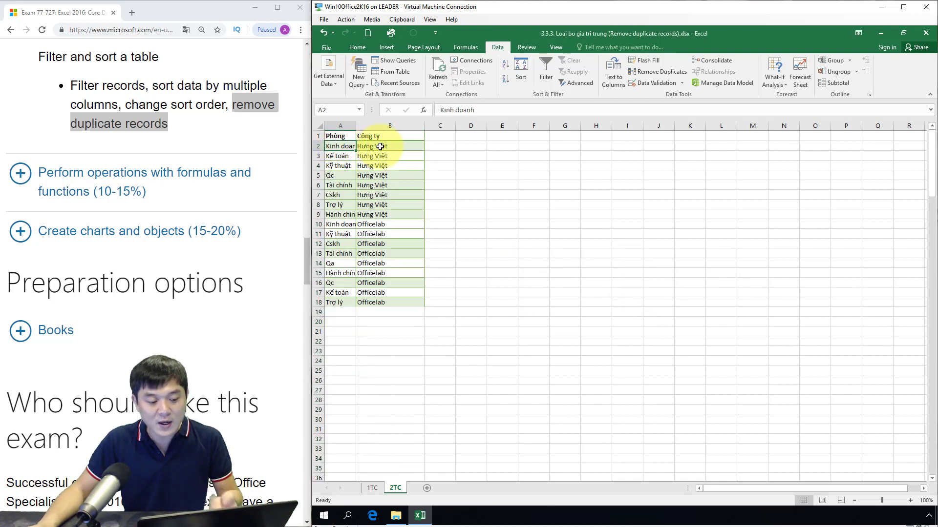
pyautogui.click(342, 224)
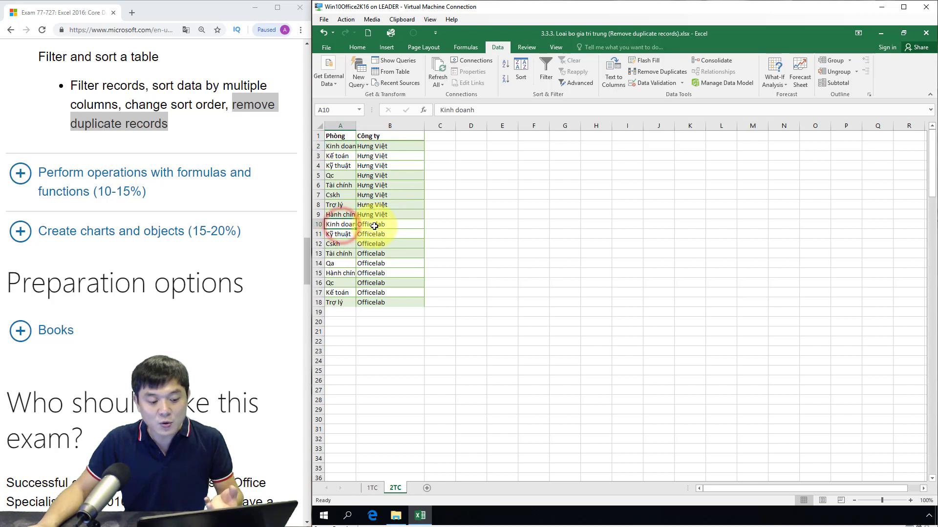
pyautogui.click(337, 140)
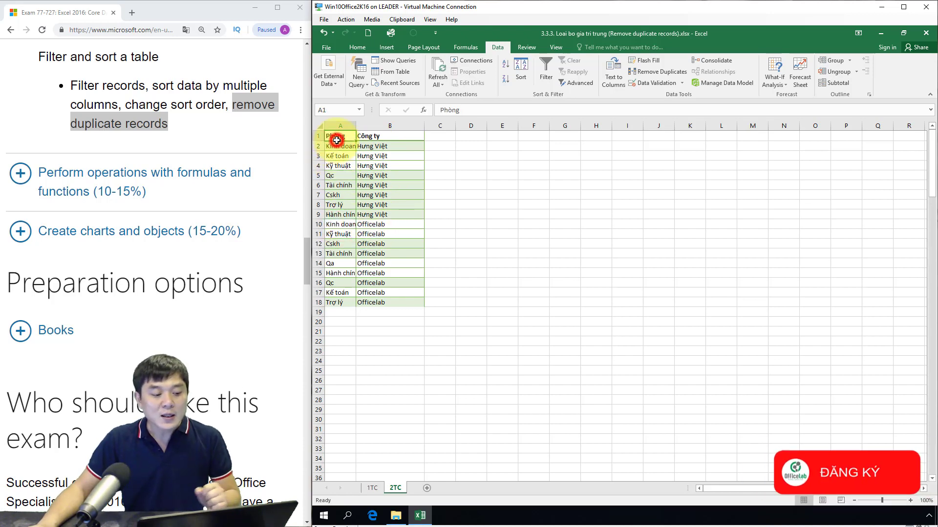